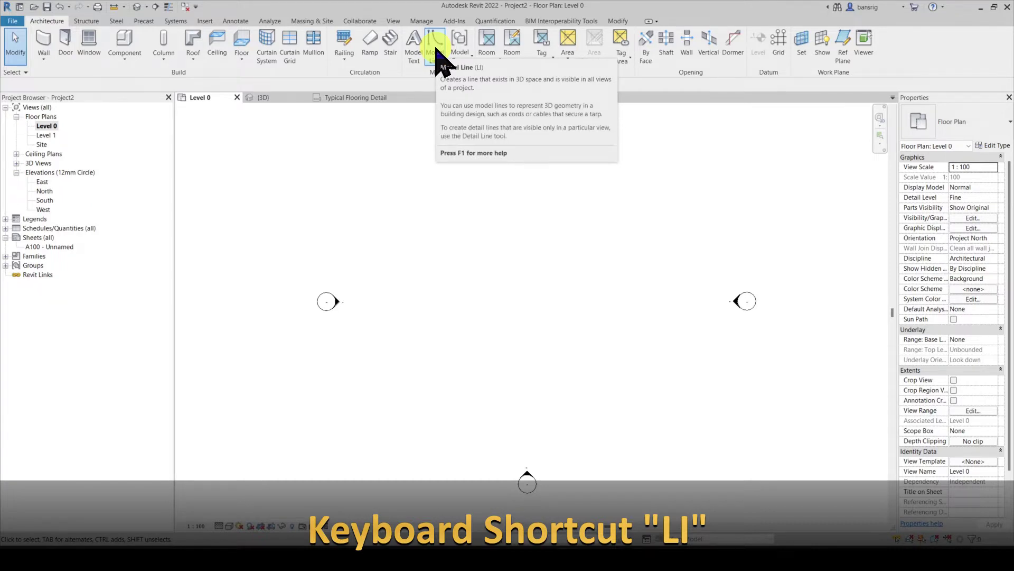
Draw a single horizontal 5 m model line starting near the centre of the Level 0 plan.
key(l)
key(i)
key(Escape)
key(Escape)
click(433, 55)
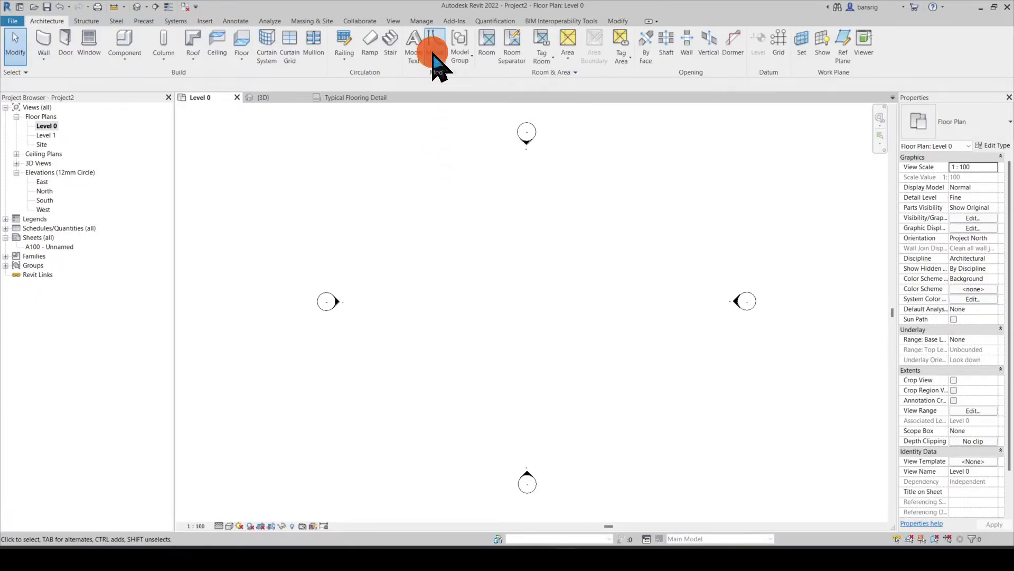
click(429, 333)
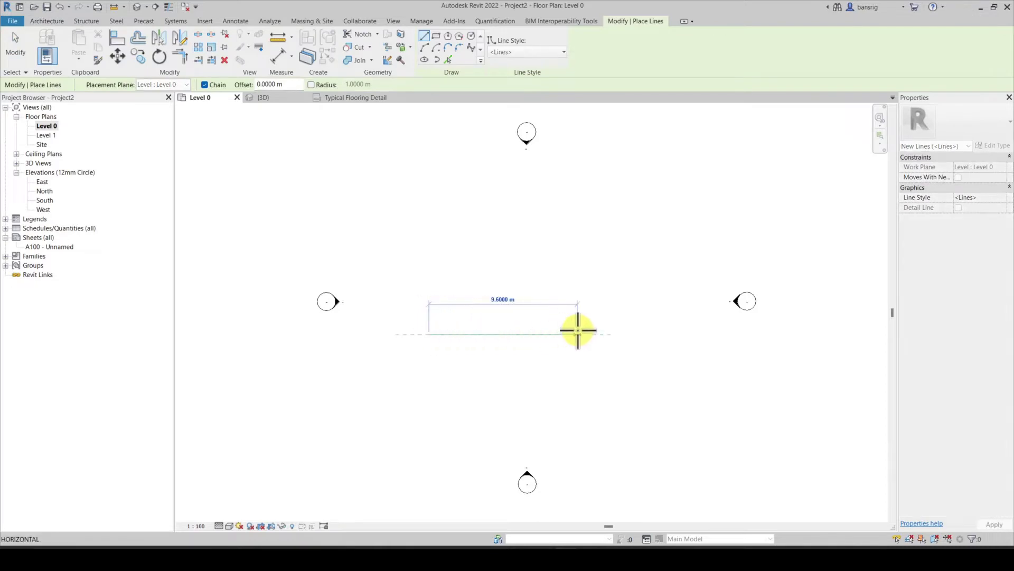
text(5)
key(Return)
key(Escape)
key(Escape)
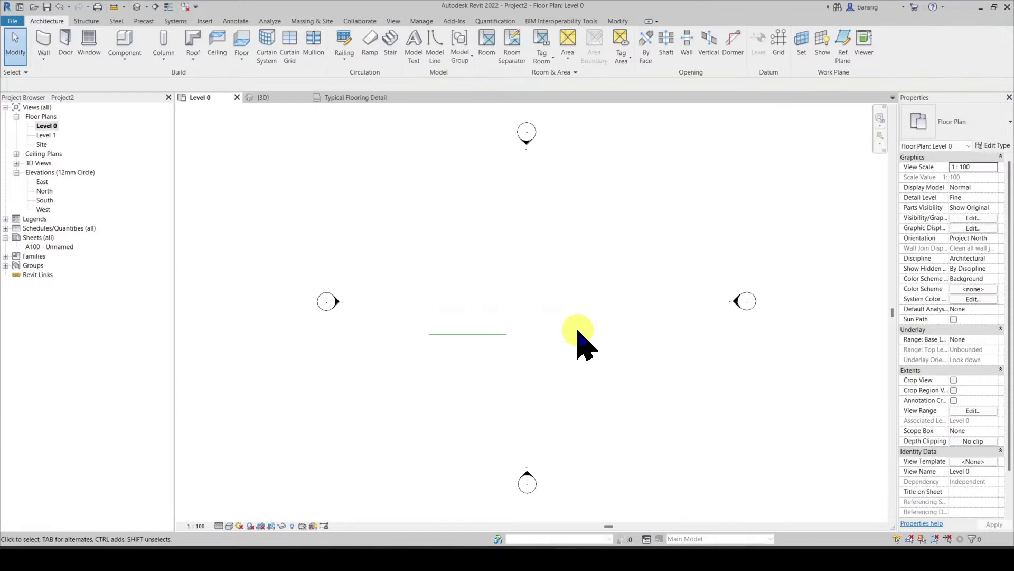
Draw a horizontal 5 m detail line from the Annotate tab, just above the model line.
click(236, 22)
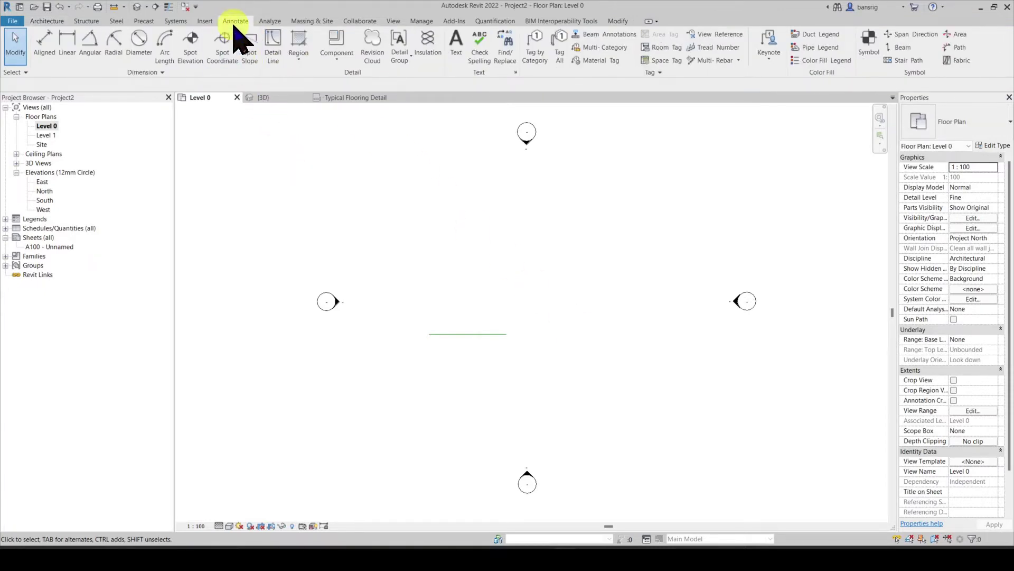
click(271, 54)
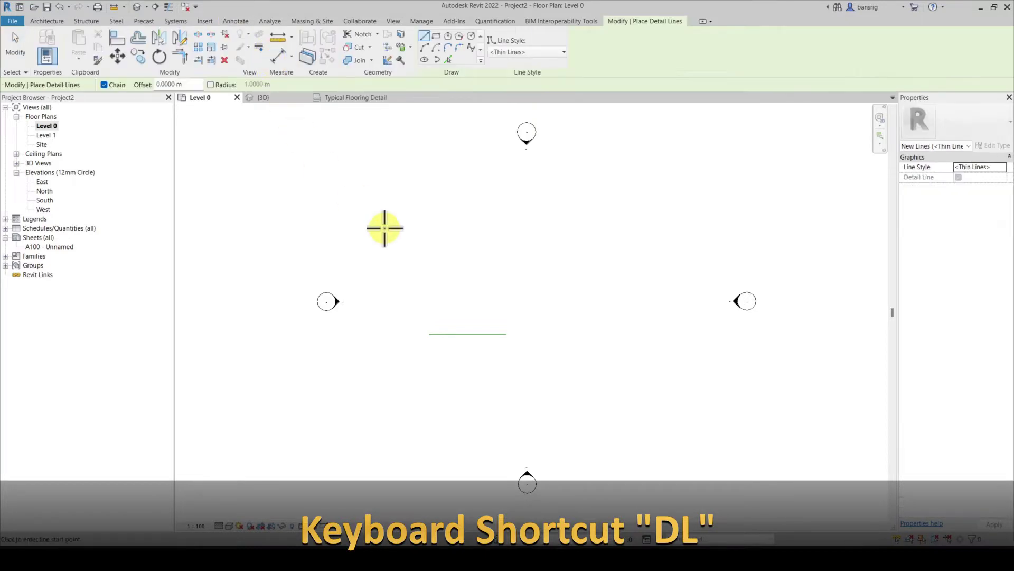
click(429, 303)
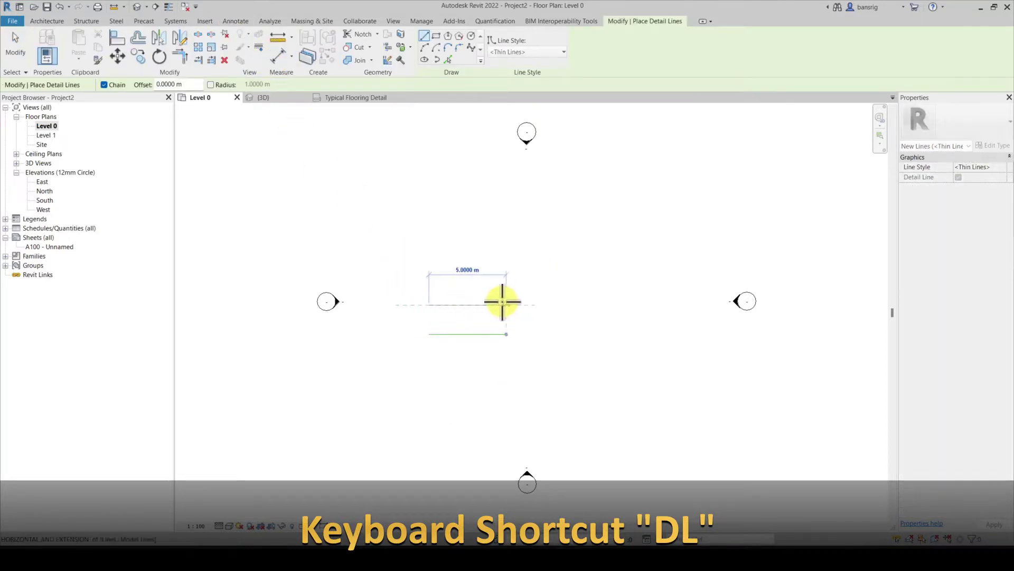
click(505, 304)
key(Escape)
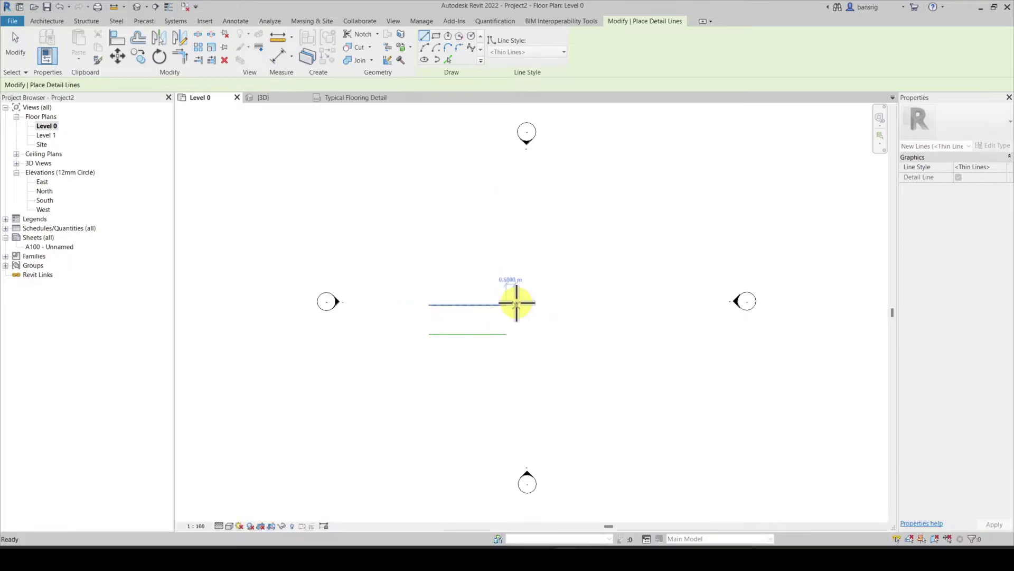
key(Escape)
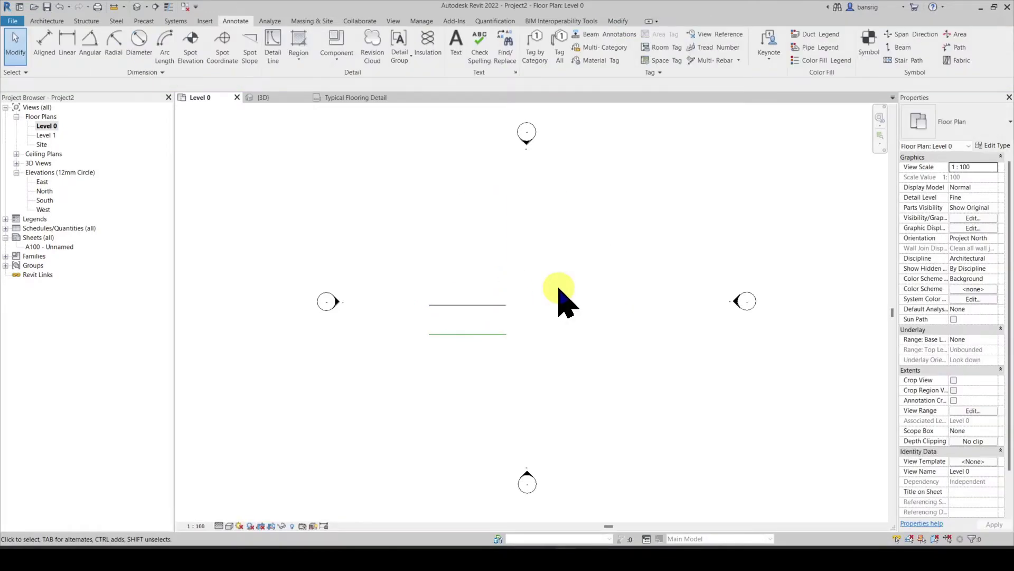
click(276, 100)
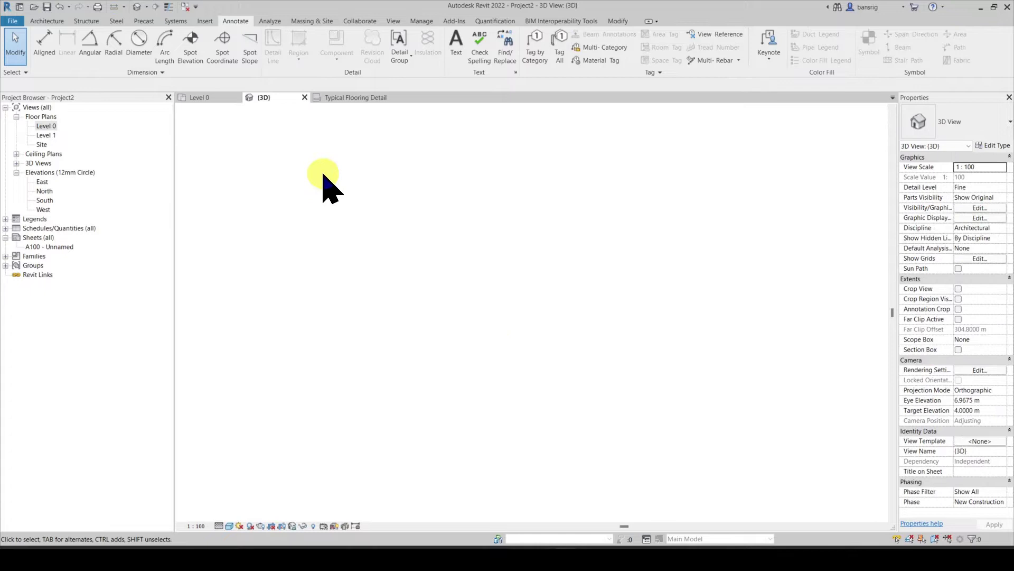
scroll(385, 237, up, 3)
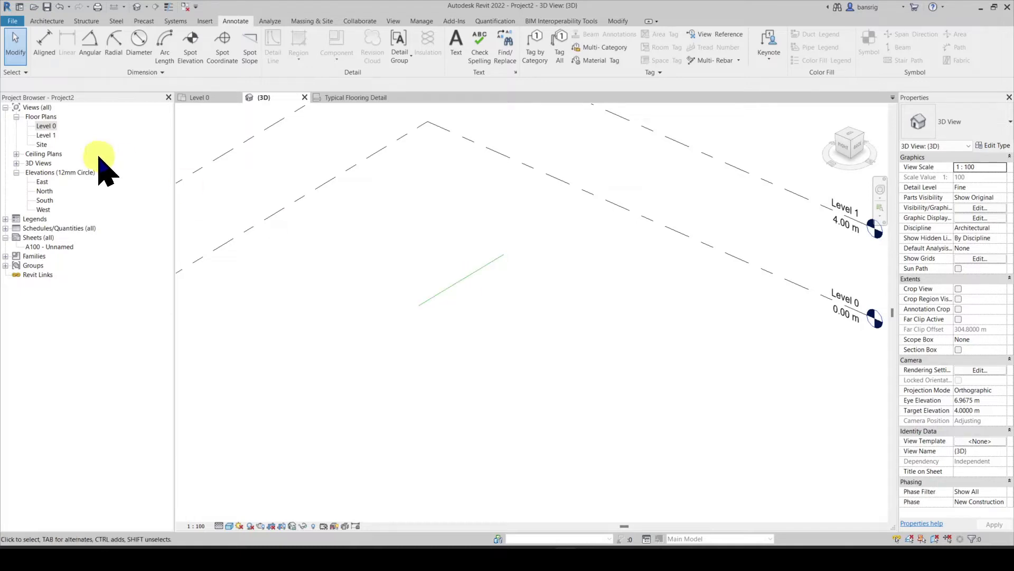
double_click(46, 127)
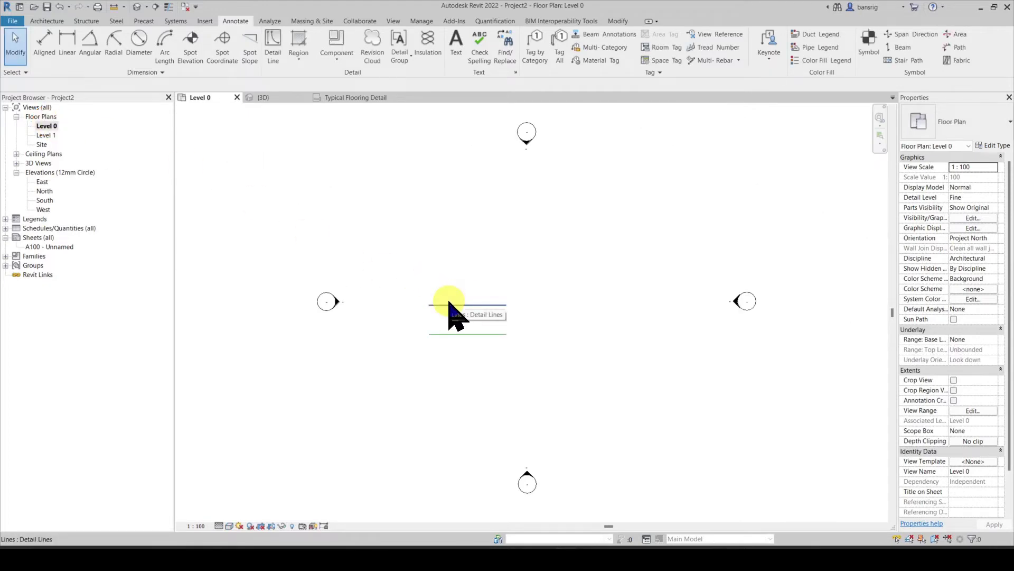
Zoom in on the lines, then switch to the Typical Flooring Detail drafting view.
scroll(449, 303, up, 4)
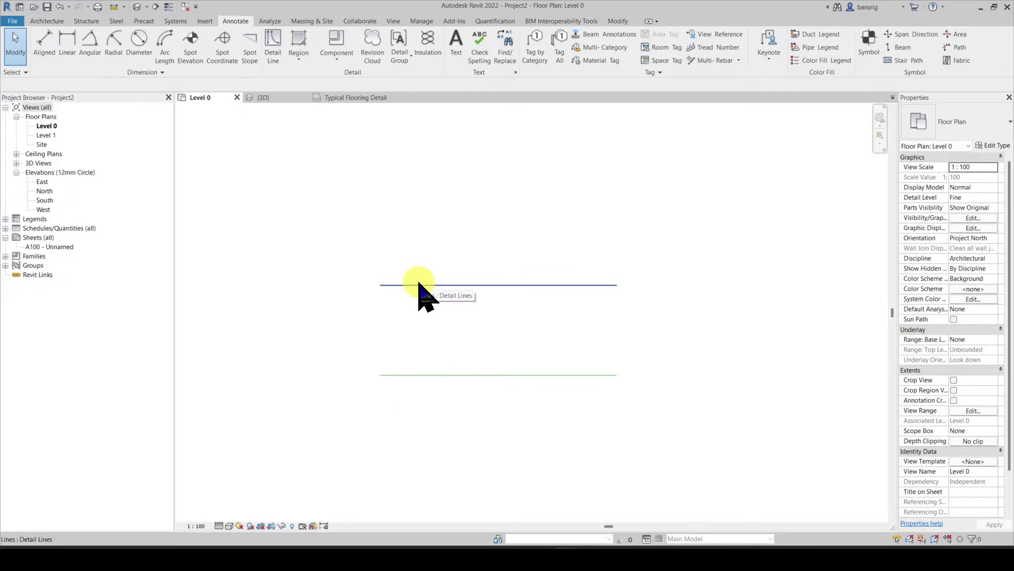
click(355, 99)
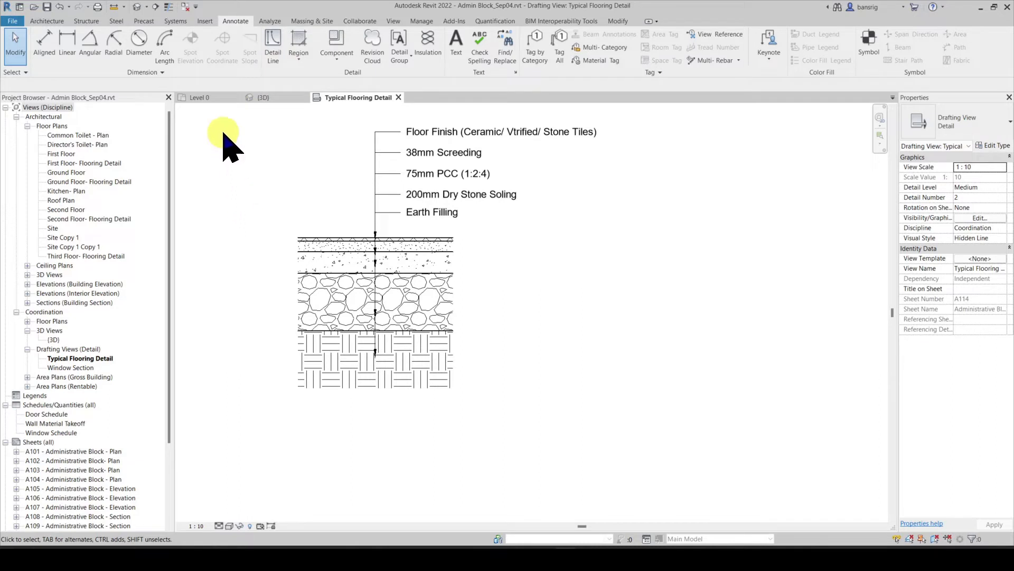
Switch back to Project2's Level 0 floor plan view.
click(201, 97)
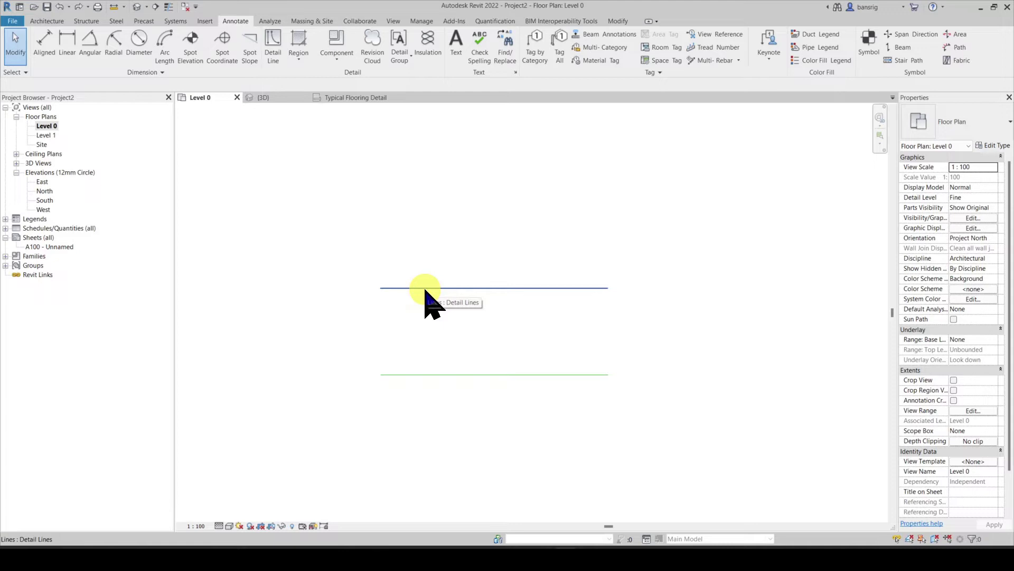
Convert the lower model line into a detail line and check it in the 3D view.
click(418, 375)
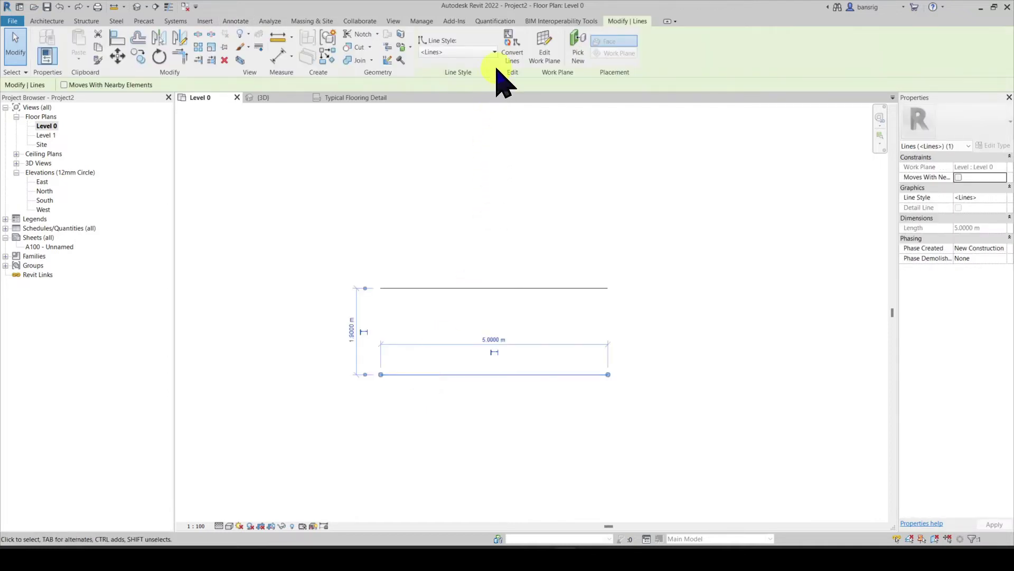
click(509, 61)
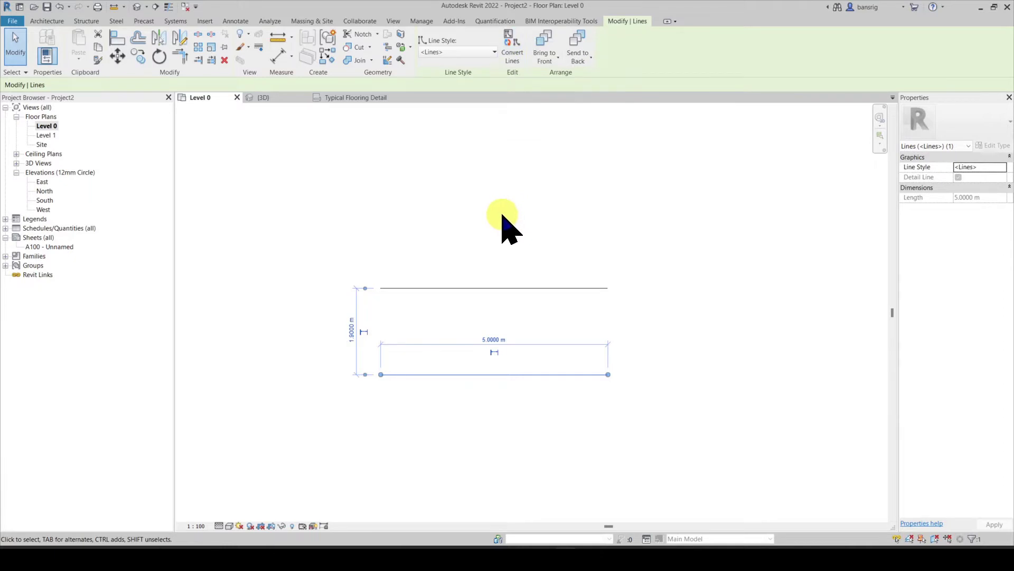
click(264, 98)
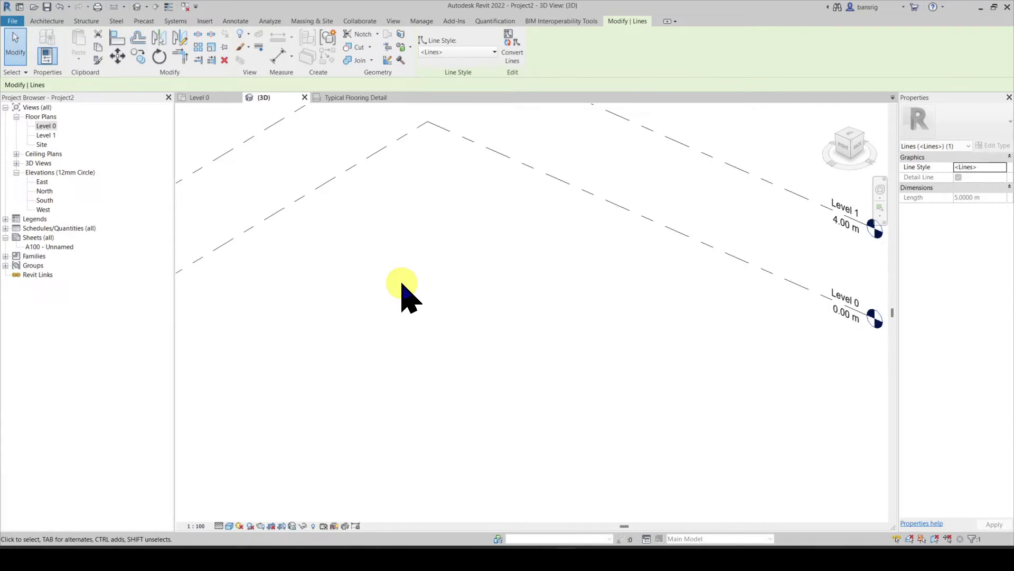
Convert the line back to a model line, confirm it in 3D, and return to Level 0.
click(200, 97)
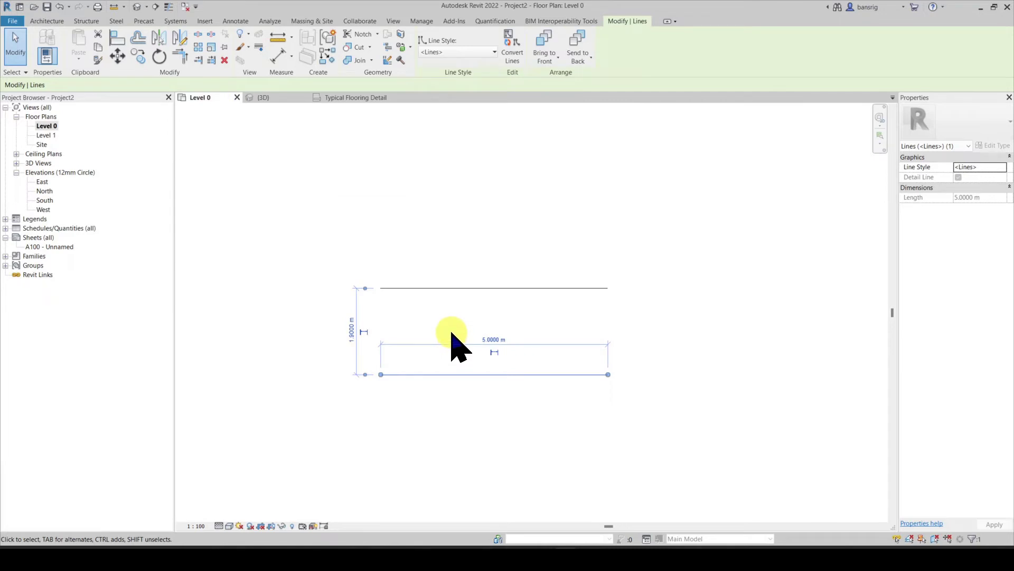
click(508, 53)
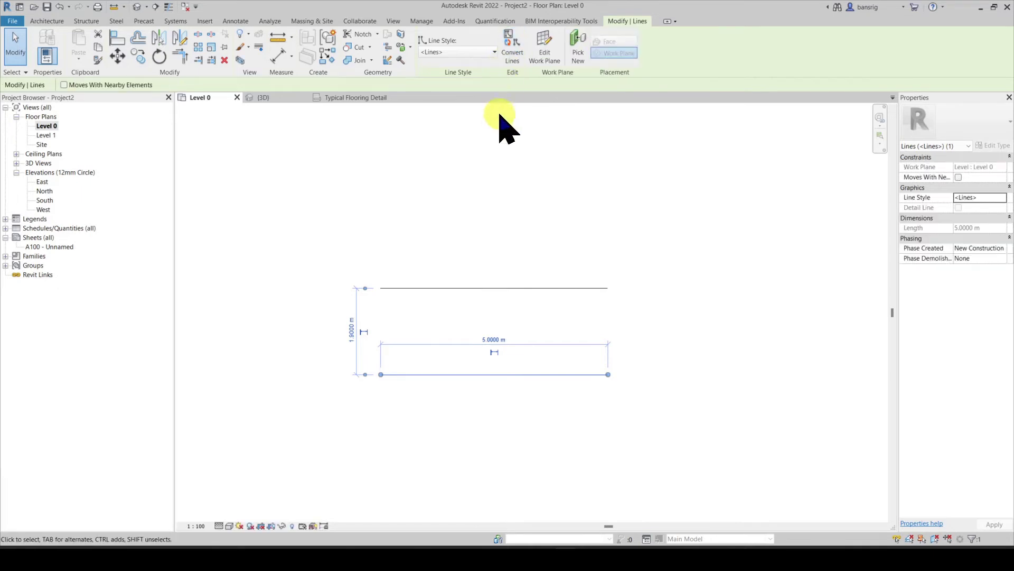
click(258, 97)
click(332, 365)
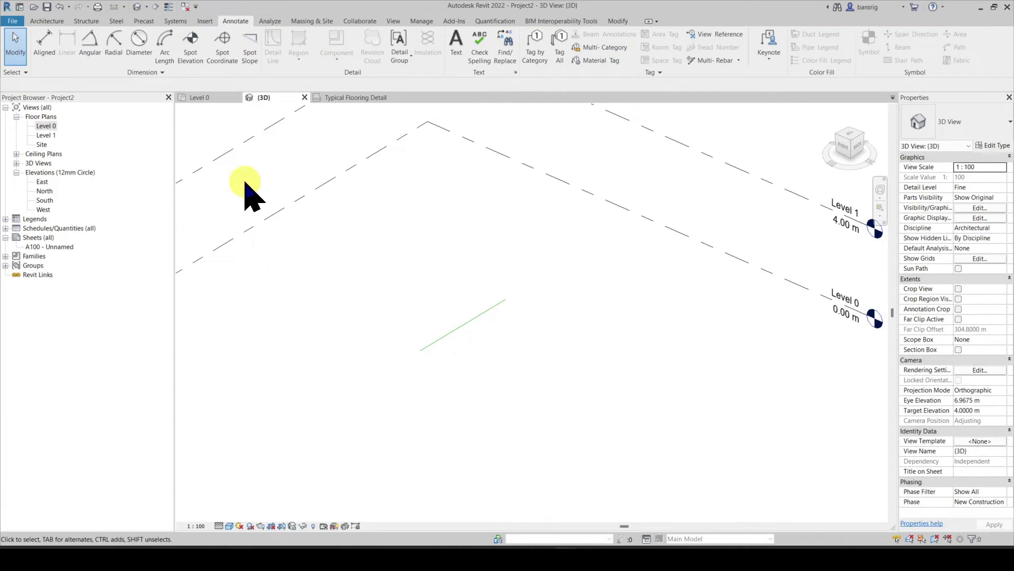
click(207, 98)
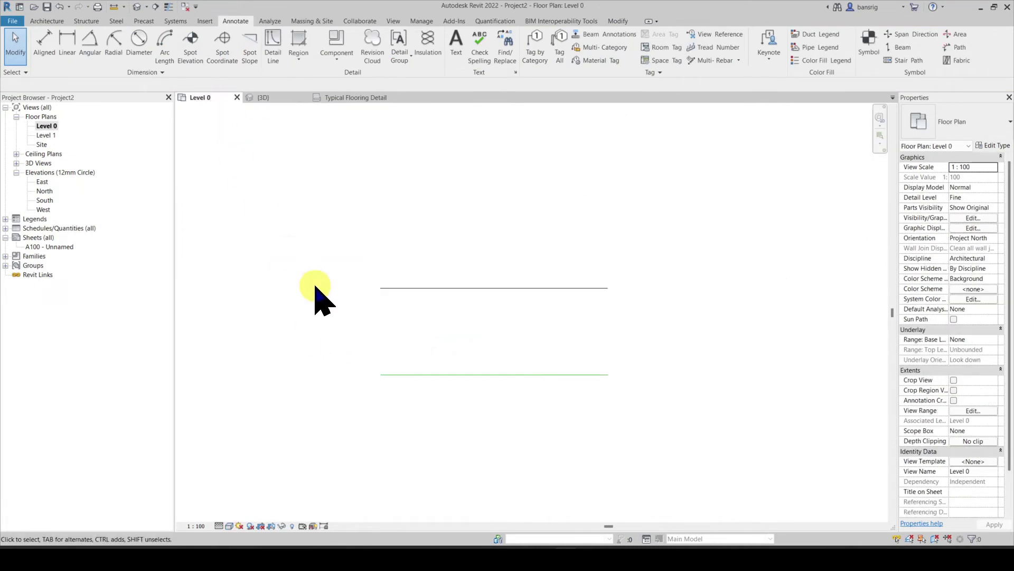
Change the lower line's line style from solid to a dashed style.
click(507, 376)
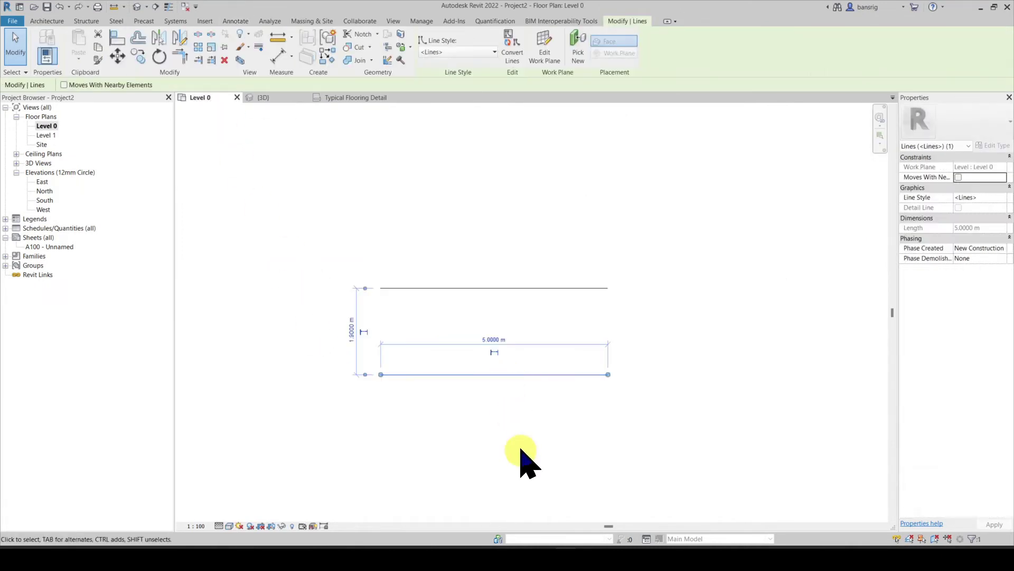
click(463, 52)
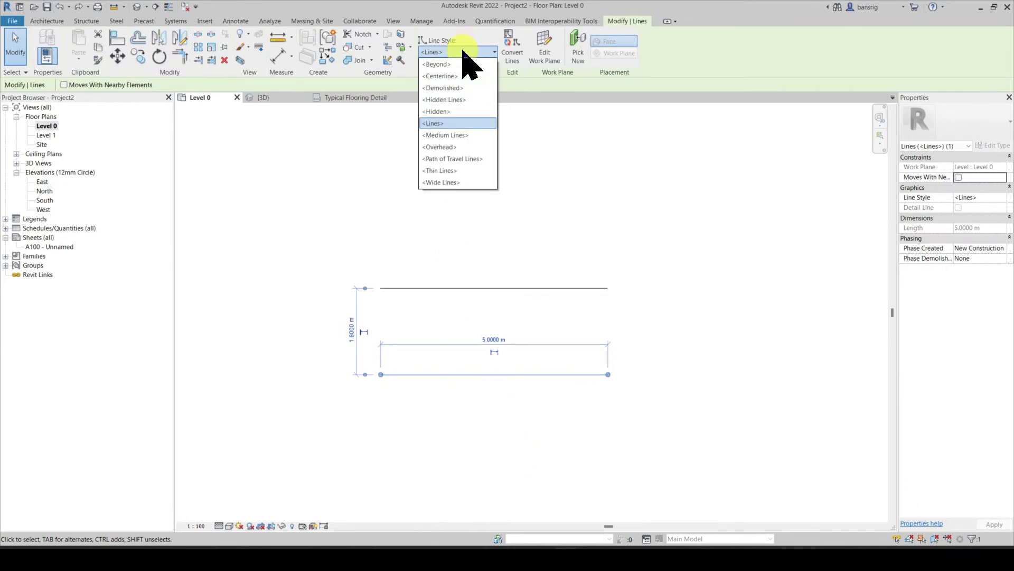
click(454, 153)
click(664, 309)
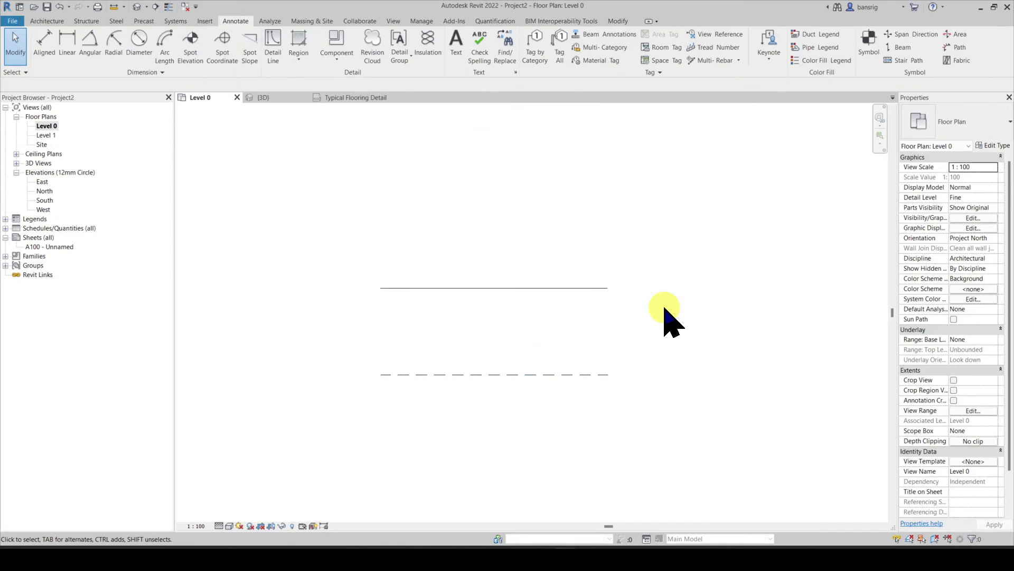
click(422, 20)
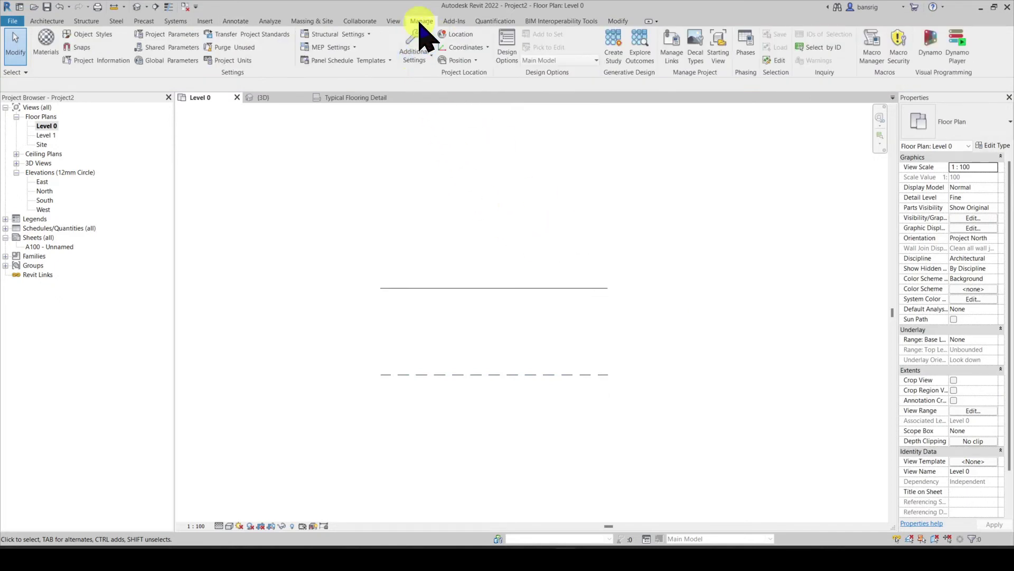
In Line Styles, create a new Lines subcategory named 'Red Dotted Line'.
click(419, 52)
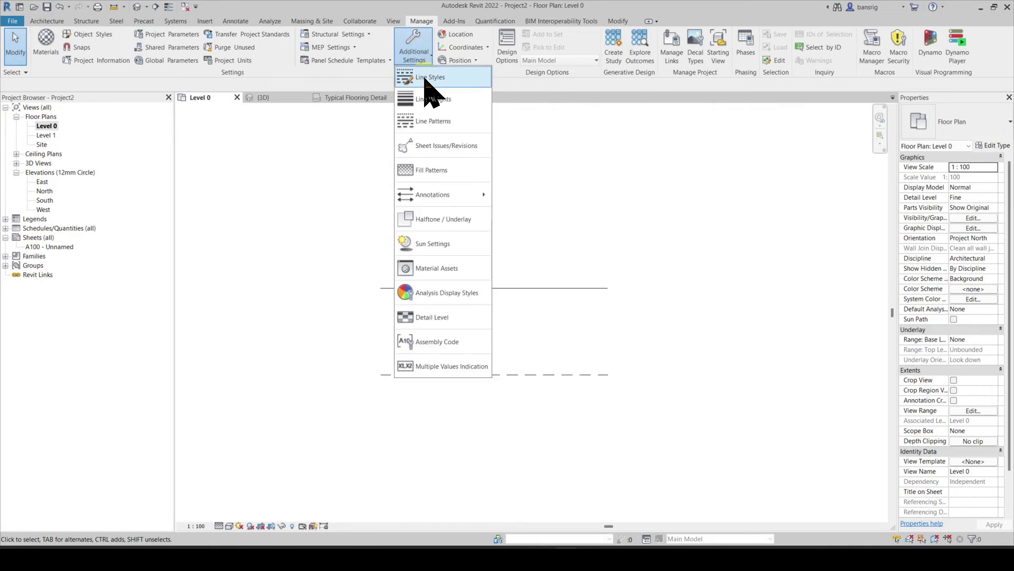
click(420, 84)
click(26, 164)
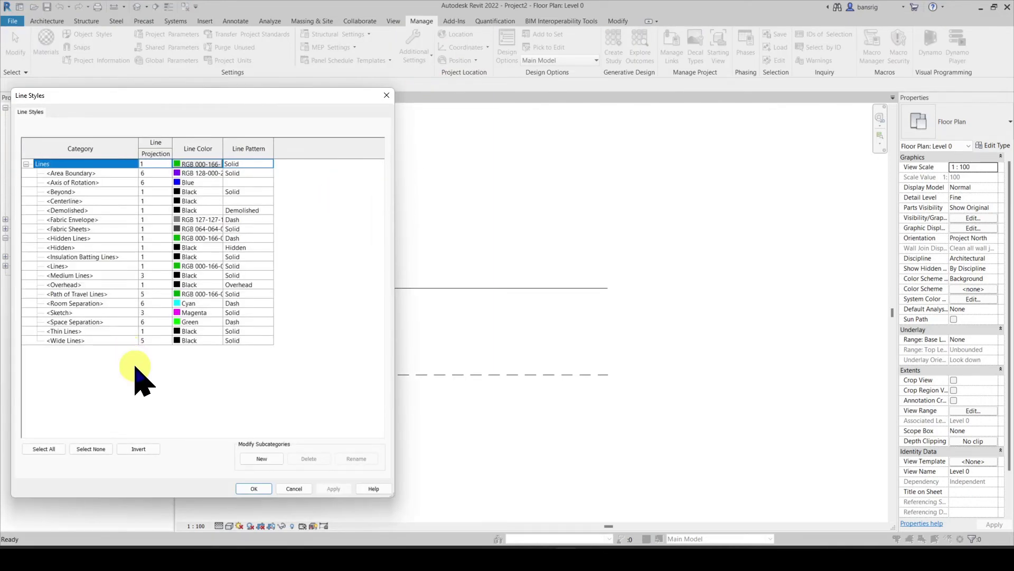
click(254, 460)
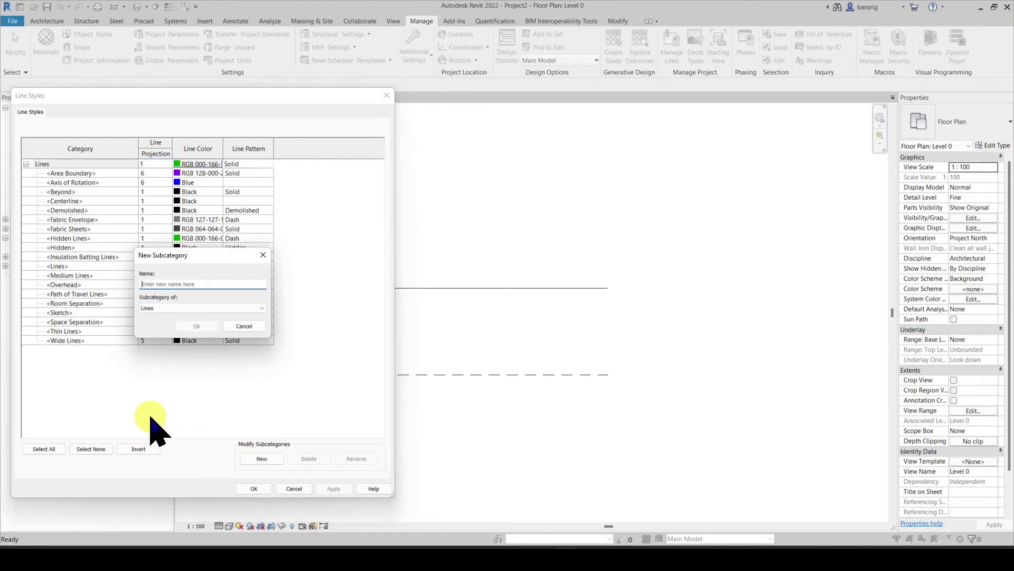
text(Red Dotted Line)
click(196, 327)
Give Red Dotted Line weight 2, colour Red and the Dot pattern, then save.
click(167, 350)
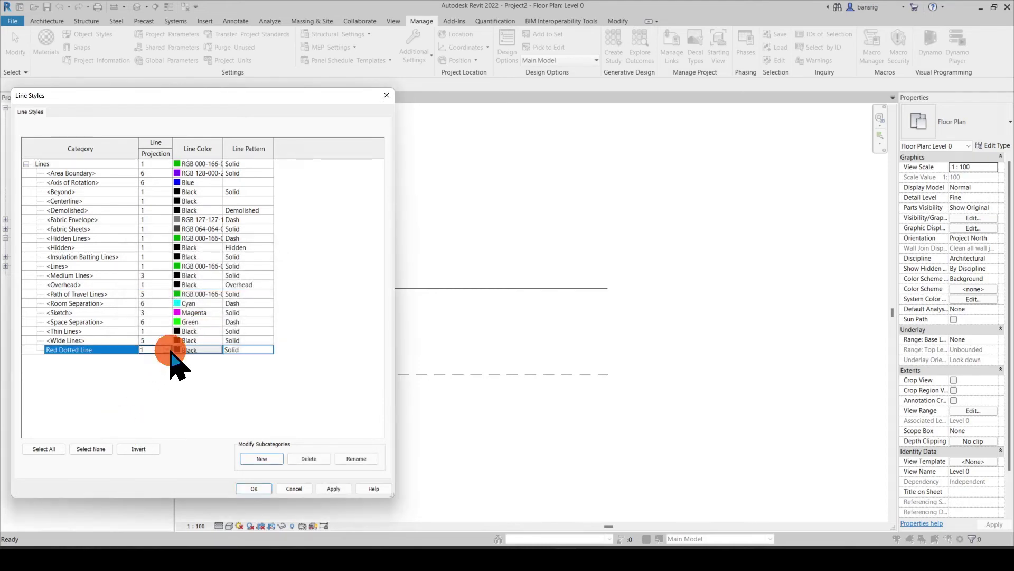
click(151, 366)
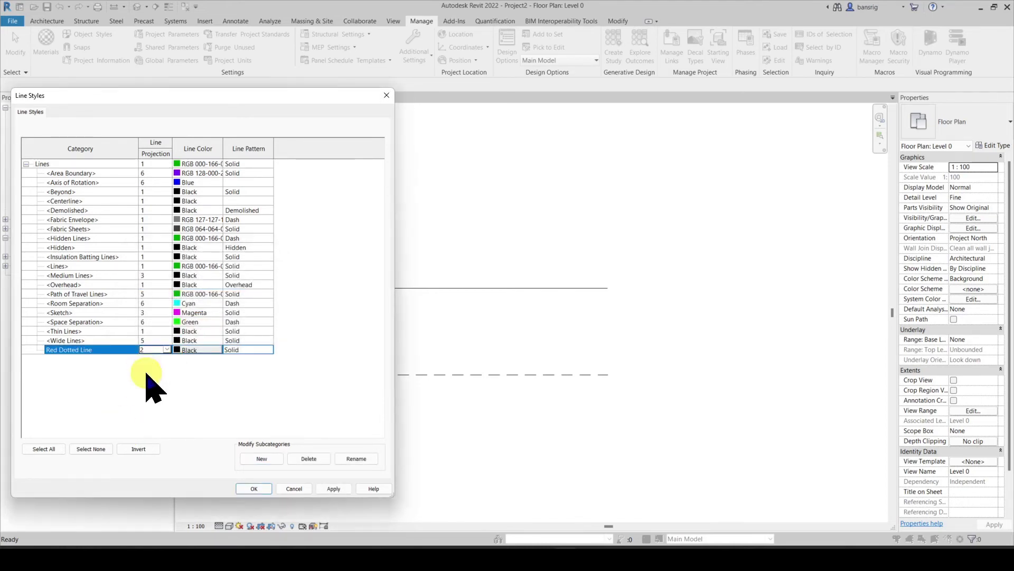
click(196, 351)
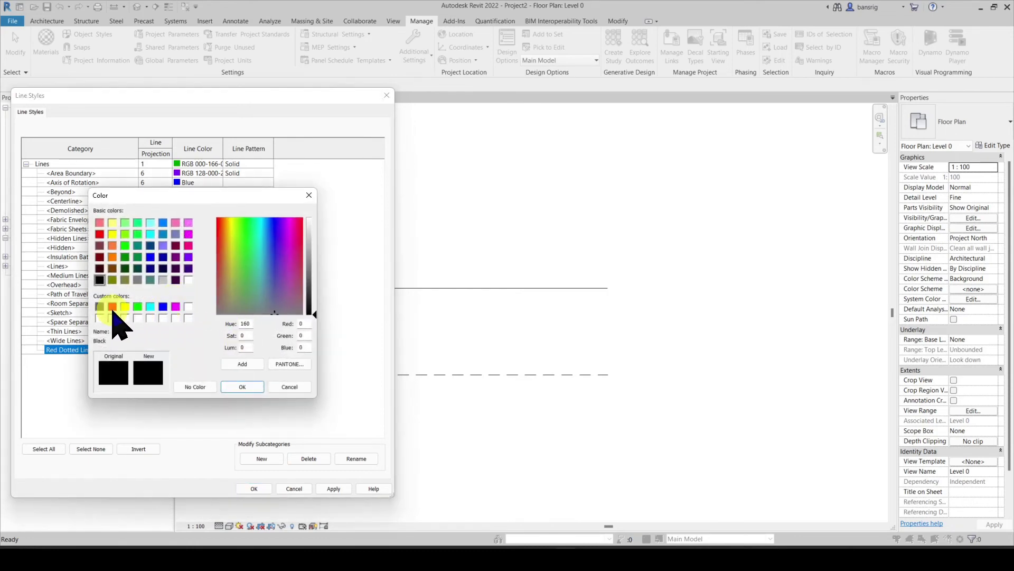
click(112, 306)
click(231, 387)
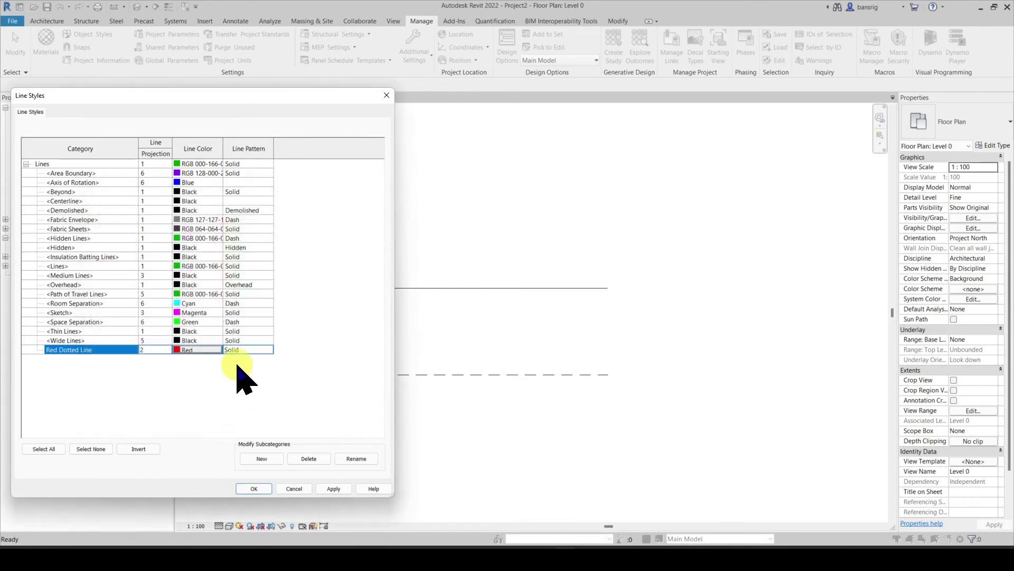
click(269, 351)
scroll(237, 386, down, 4)
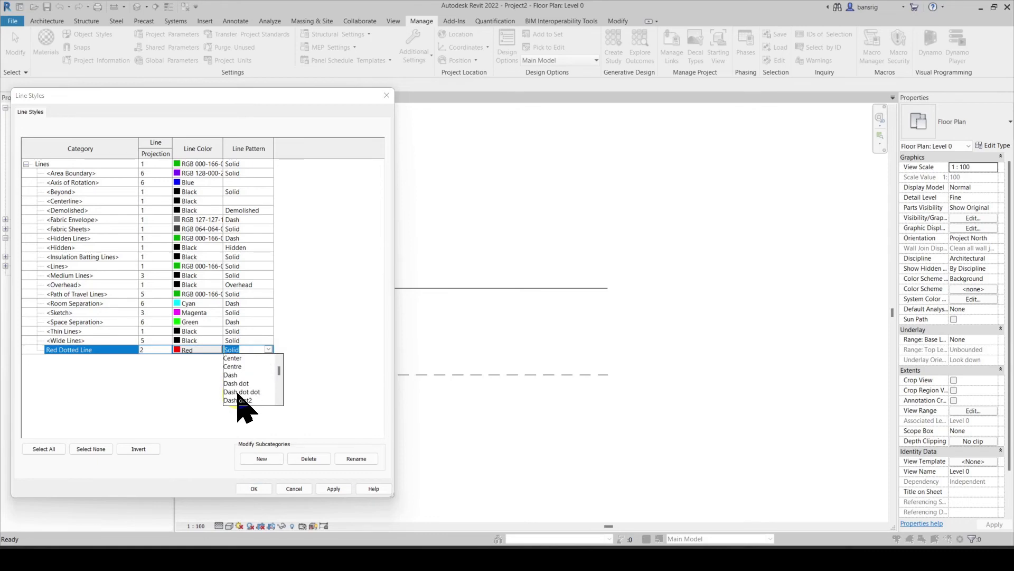
click(229, 375)
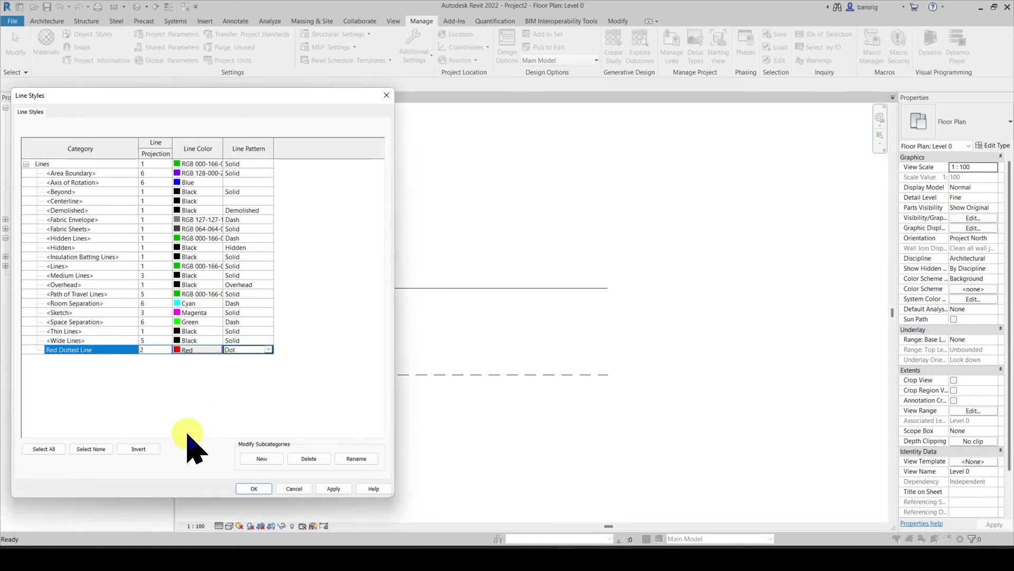
click(254, 489)
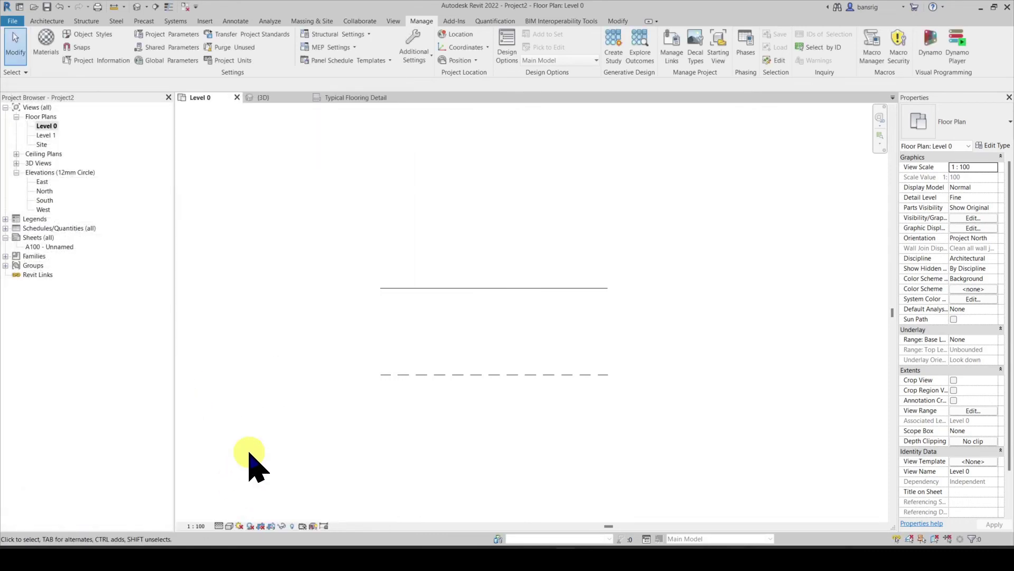
Apply the Red Dotted Line style to the top line in the plan.
click(431, 290)
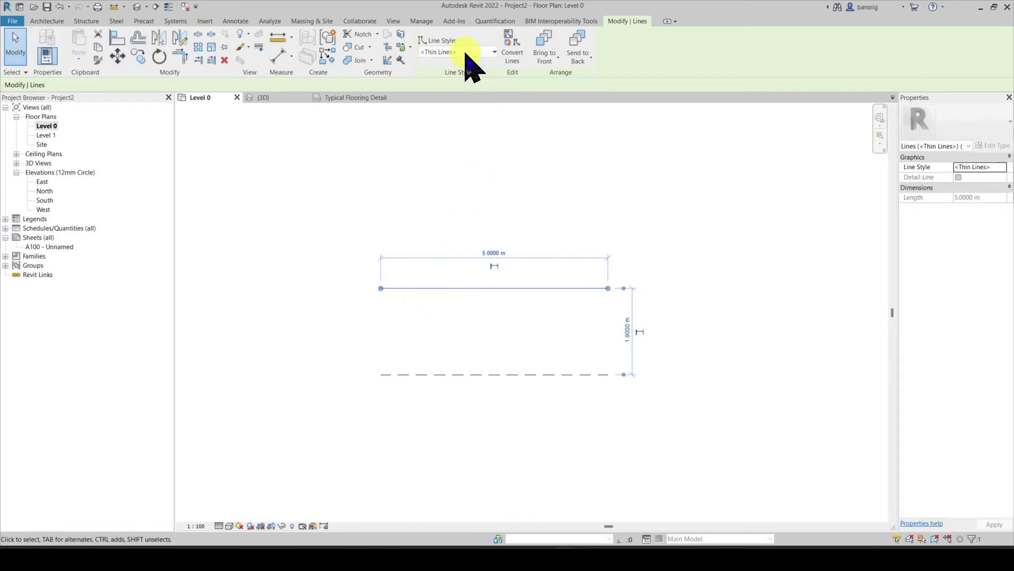
click(466, 52)
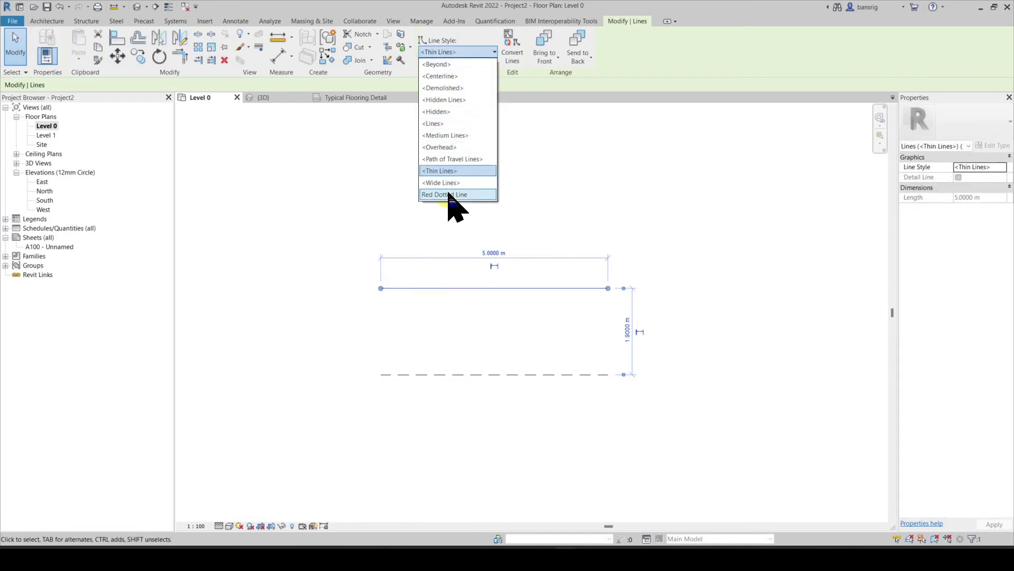
click(448, 194)
click(559, 225)
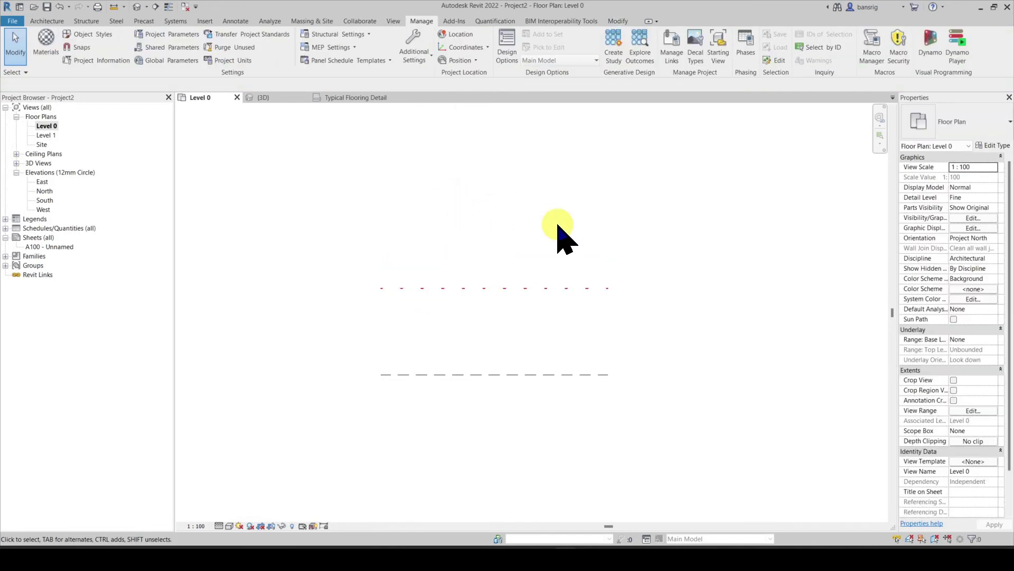